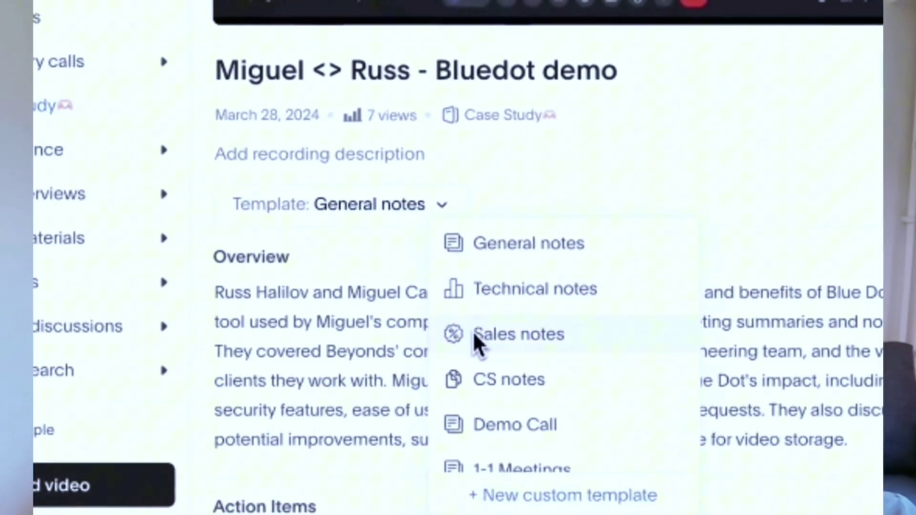
Choose the Sales notes template for the demo meeting's notes
{"action": "left_click", "coordinate": [477, 337]}
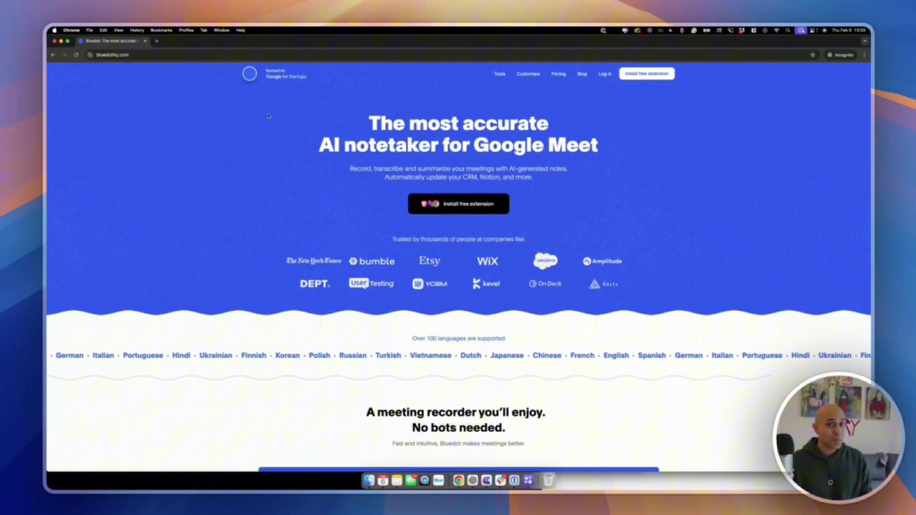
{"action": "left_click", "coordinate": [558, 74]}
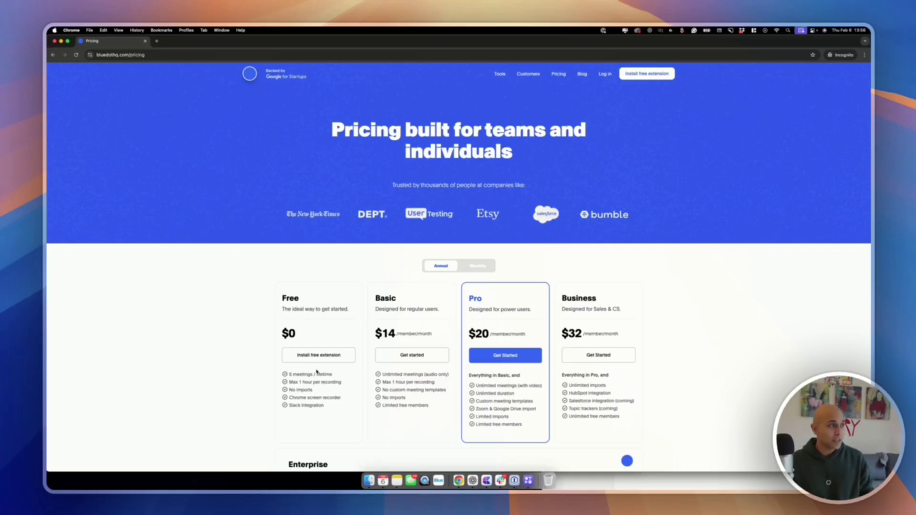
{"action": "left_click", "coordinate": [249, 73]}
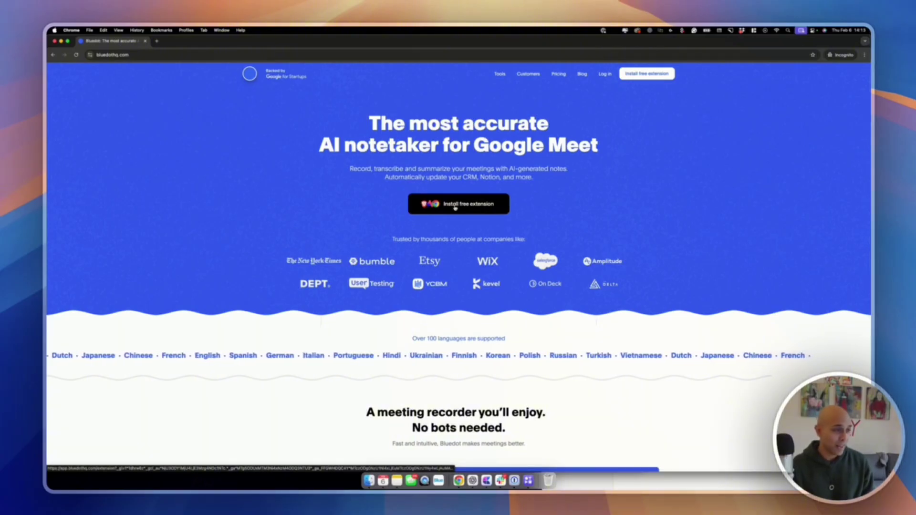
Open the extension's install page, close the Web Store window, and check the Bluedot recorder popup
{"action": "left_click", "coordinate": [454, 207]}
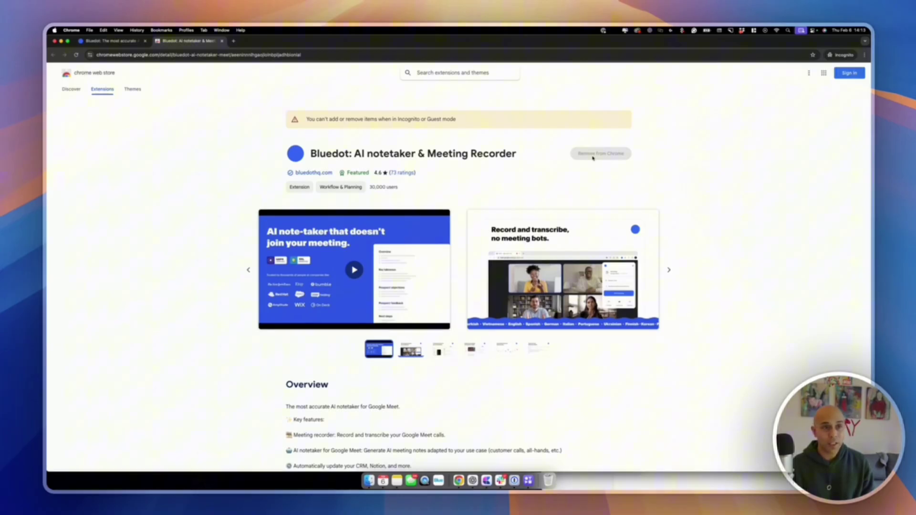
{"action": "left_click", "coordinate": [55, 42]}
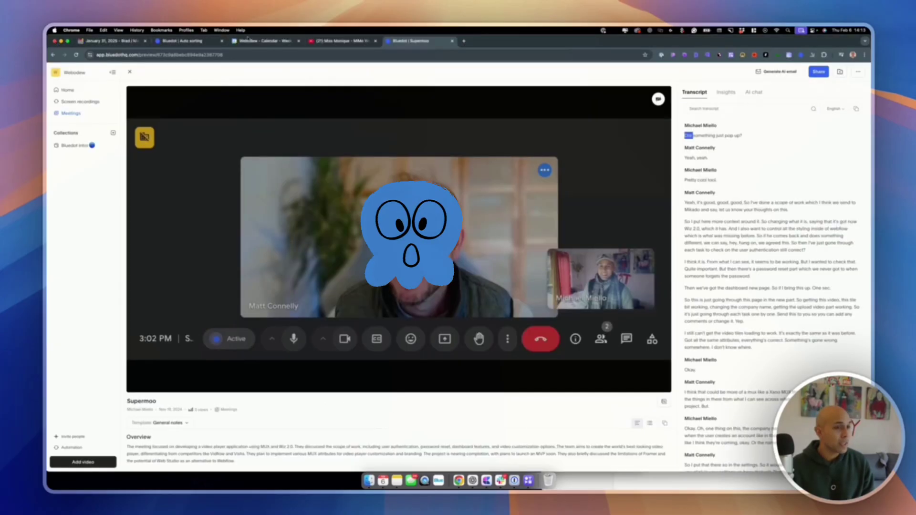
{"action": "left_click", "coordinate": [802, 56]}
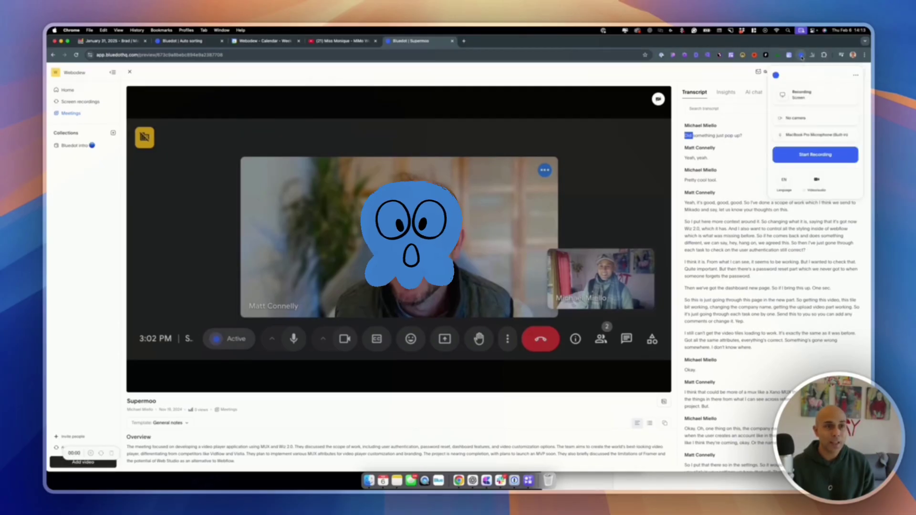
{"action": "left_click", "coordinate": [479, 176]}
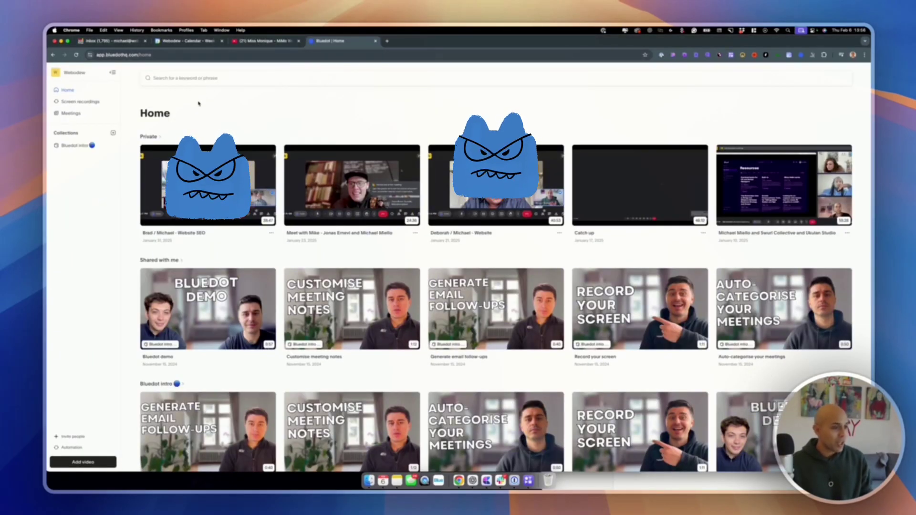
Open the Generate email follow-ups recording and view its Insights stats
{"action": "scroll", "coordinate": [199, 106], "scroll_direction": "down", "scroll_amount": 2}
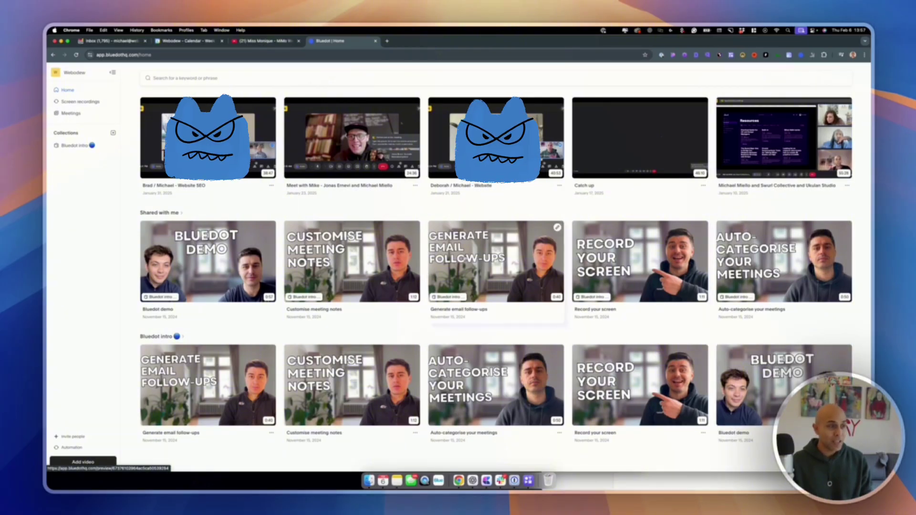
{"action": "left_click", "coordinate": [503, 256]}
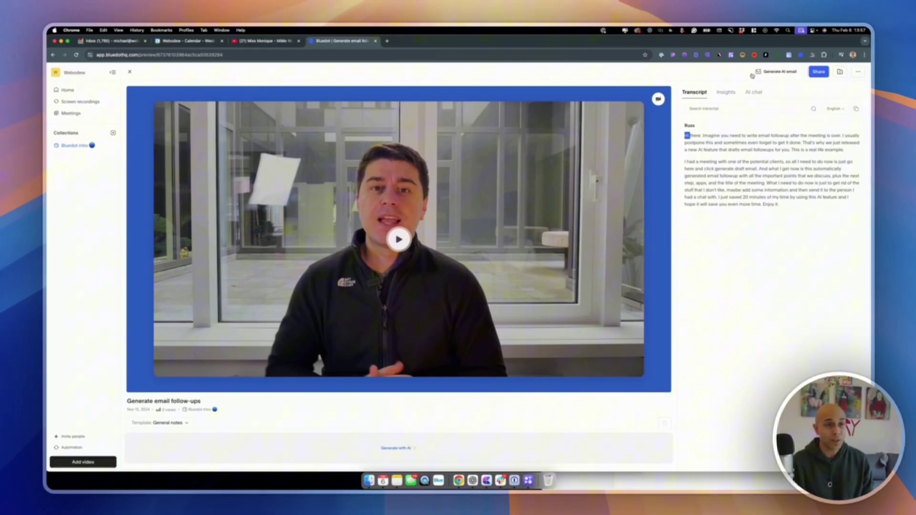
{"action": "left_click", "coordinate": [725, 95]}
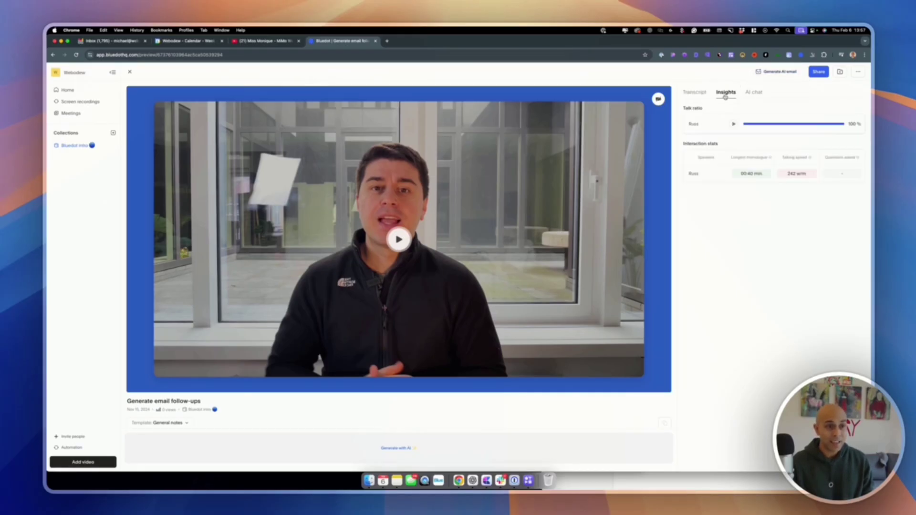
Ask the recording's AI chat 'what was this about?'
{"action": "left_click", "coordinate": [761, 94]}
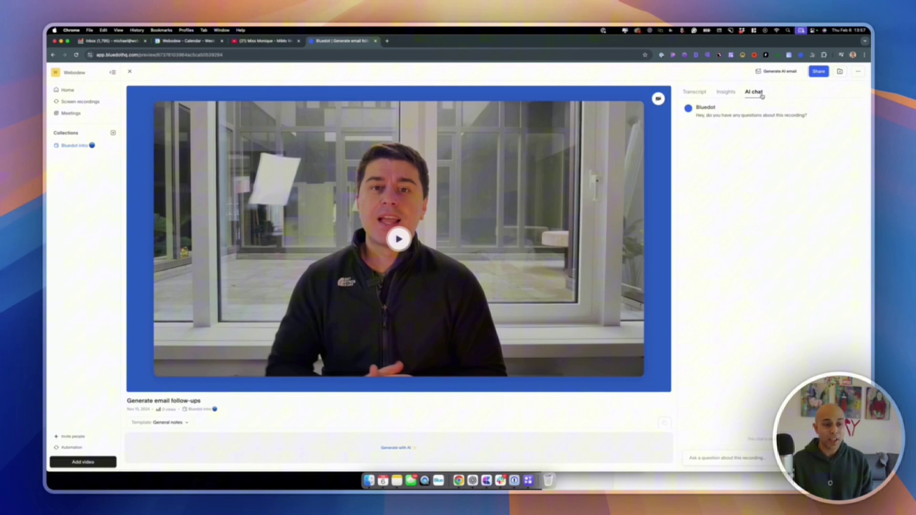
{"action": "left_click", "coordinate": [710, 457]}
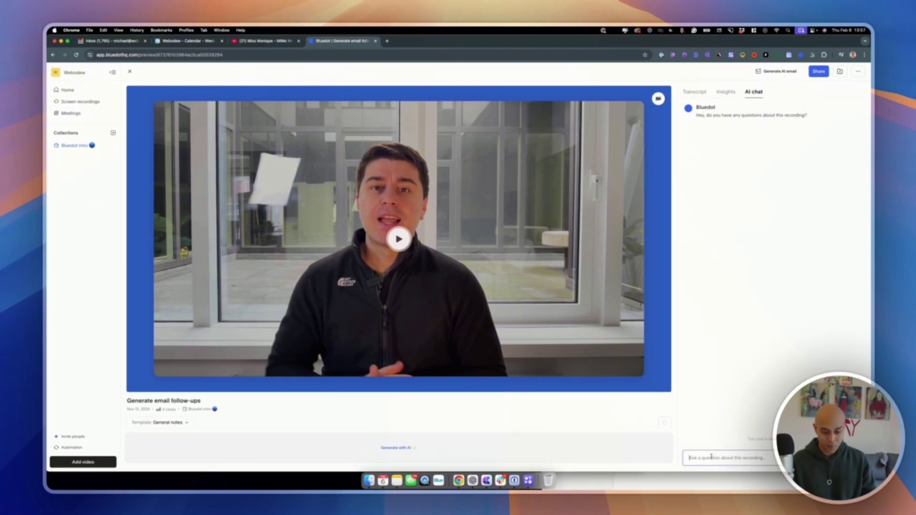
{"action": "type", "text": "what was this about?"}
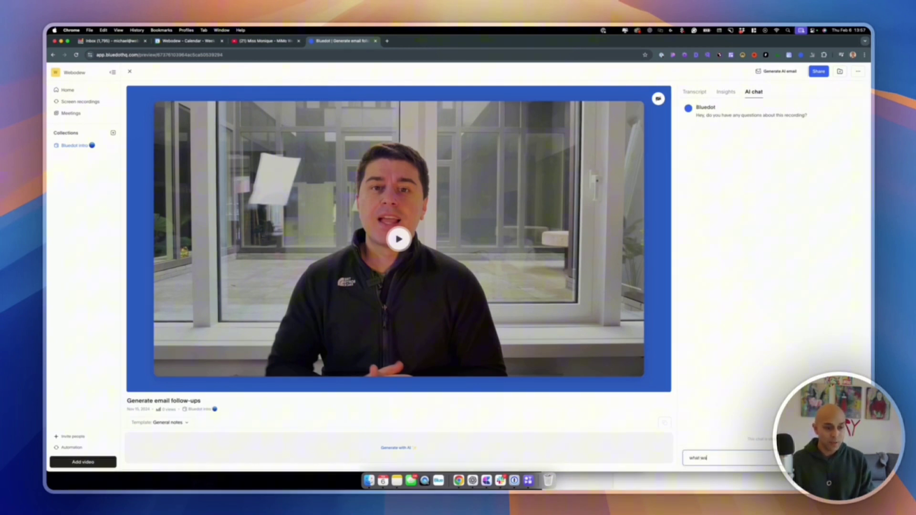
{"action": "key", "text": "Return"}
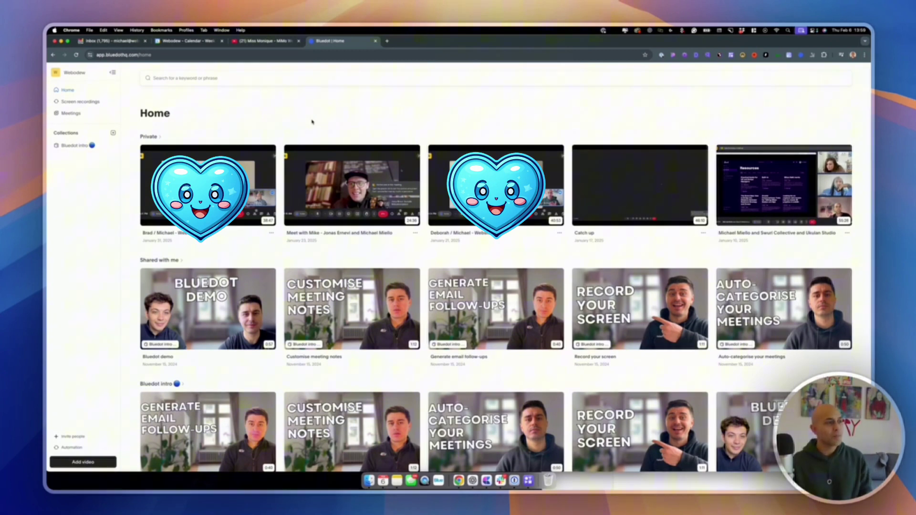
Open the SEO proposal meeting, select its action items, and show the note Template list
{"action": "left_click", "coordinate": [334, 168]}
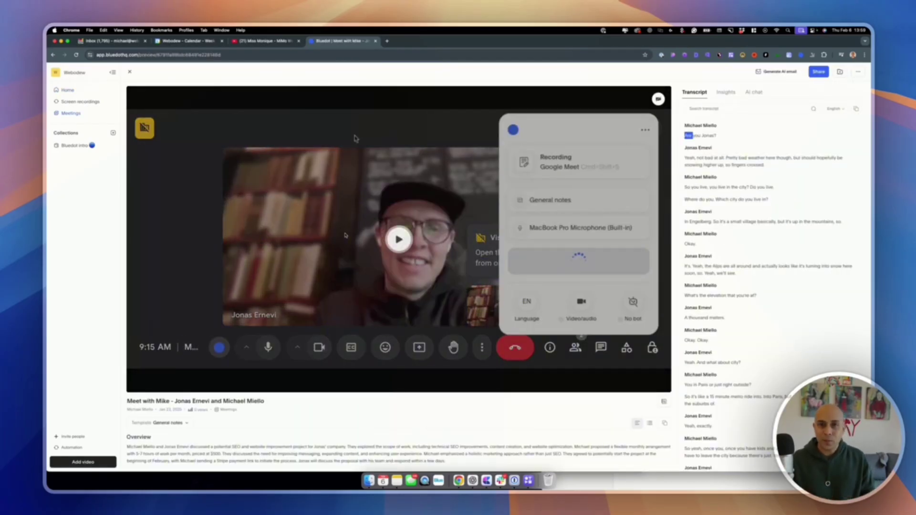
{"action": "scroll", "coordinate": [345, 235], "scroll_direction": "down", "scroll_amount": 5}
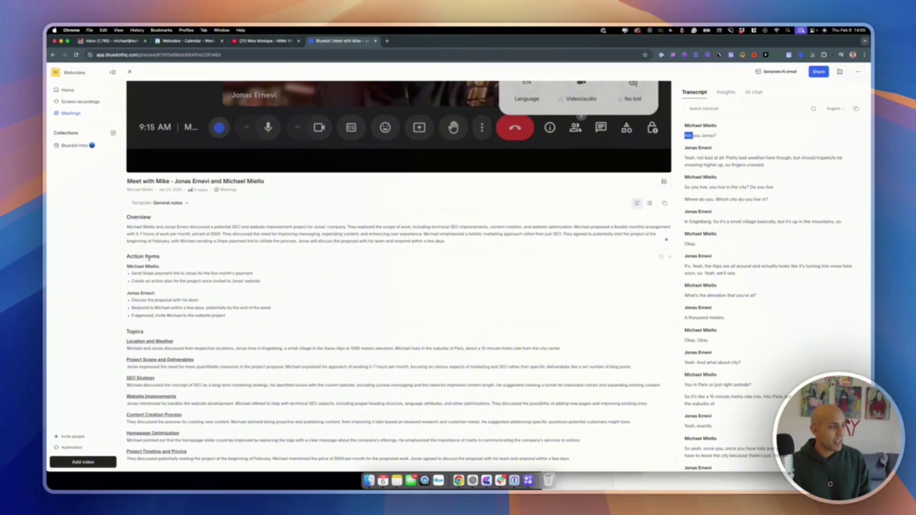
{"action": "left_click_drag", "start_coordinate": [150, 258], "coordinate": [174, 271]}
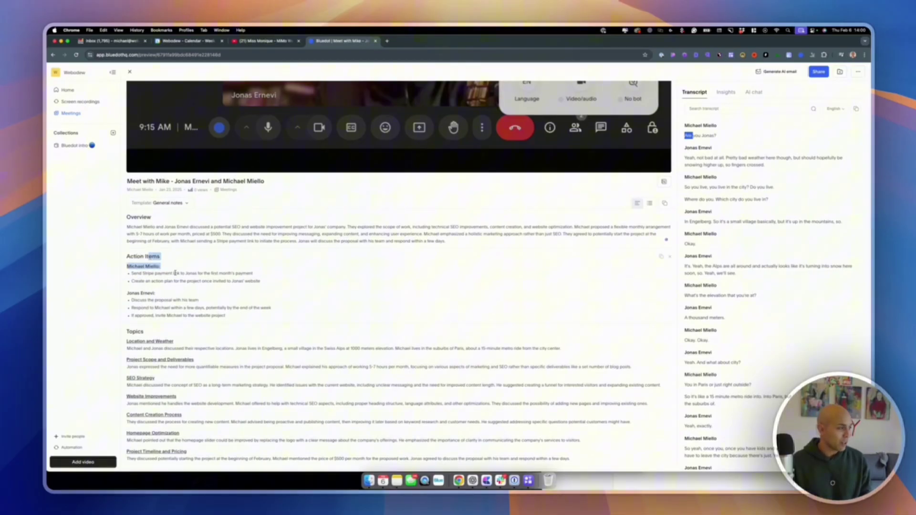
{"action": "left_click", "coordinate": [153, 295]}
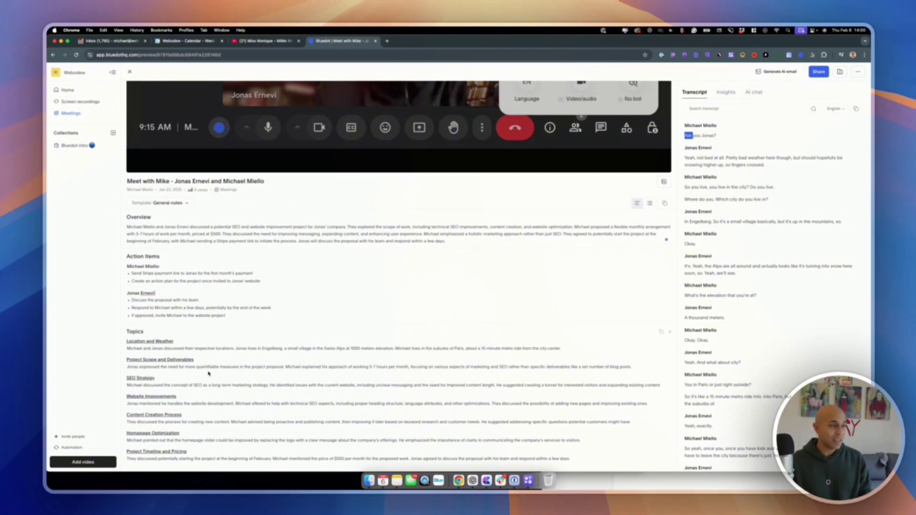
{"action": "left_click", "coordinate": [185, 203]}
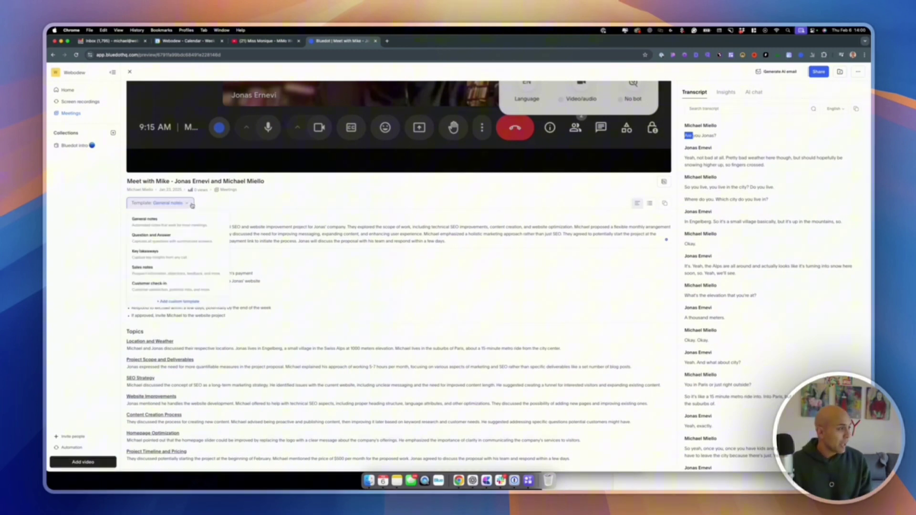
Apply the Key takeaways template and select the first key takeaway's text
{"action": "left_click", "coordinate": [152, 257]}
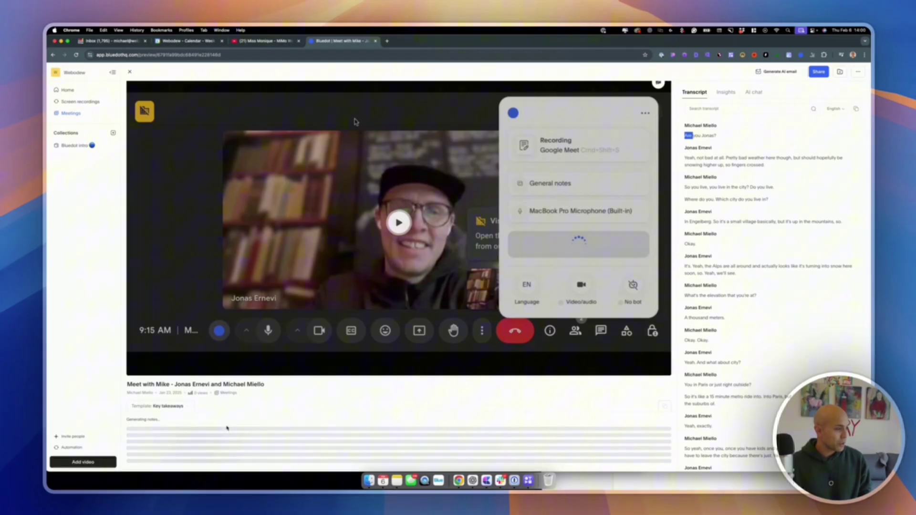
{"action": "scroll", "coordinate": [236, 302], "scroll_direction": "down", "scroll_amount": 5}
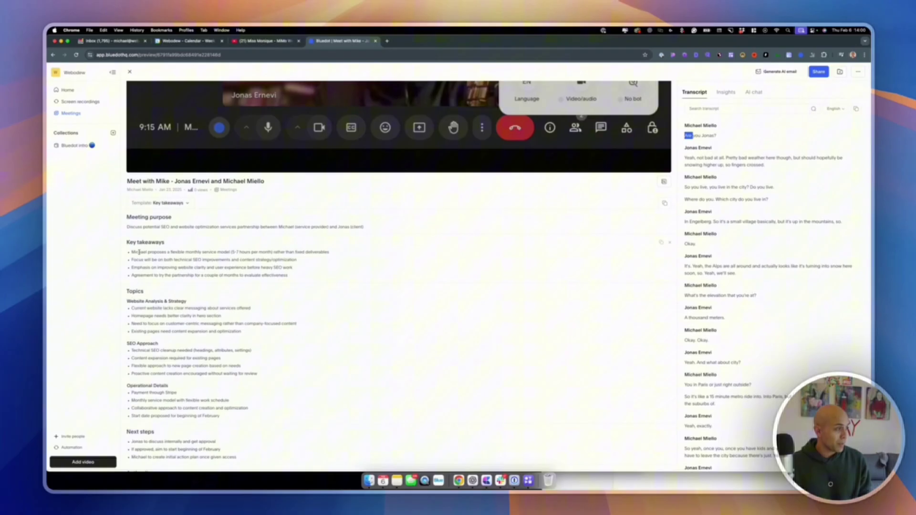
{"action": "left_click_drag", "start_coordinate": [131, 252], "coordinate": [223, 252]}
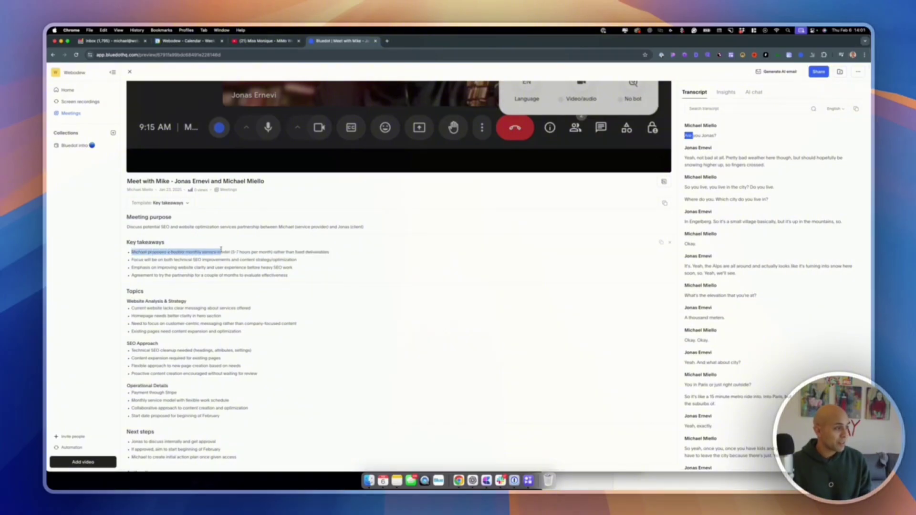
Check the SEO meeting's talk-ratio and interaction stats under Insights, then switch to AI chat
{"action": "left_click", "coordinate": [726, 93]}
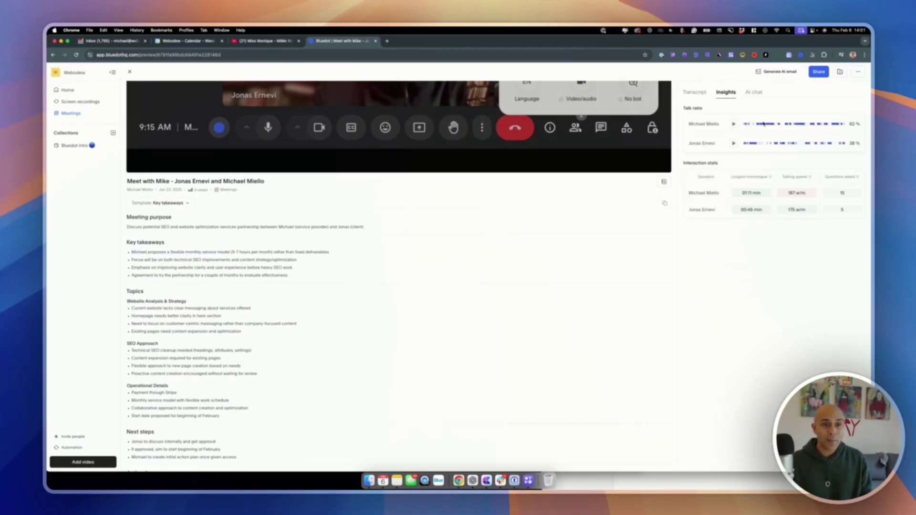
{"action": "mouse_move", "coordinate": [836, 176]}
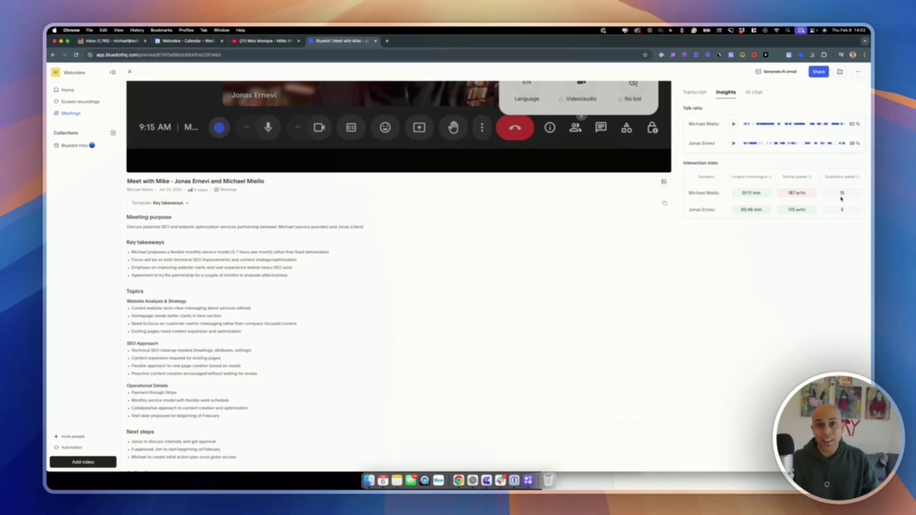
{"action": "left_click", "coordinate": [755, 94]}
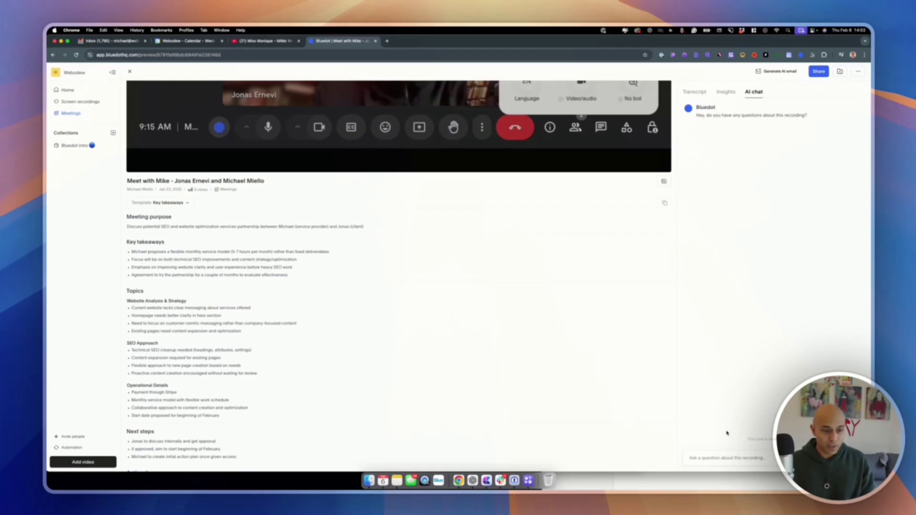
Ask the AI chat for a quick proposal email to the prospect and review the draft
{"action": "left_click", "coordinate": [721, 457]}
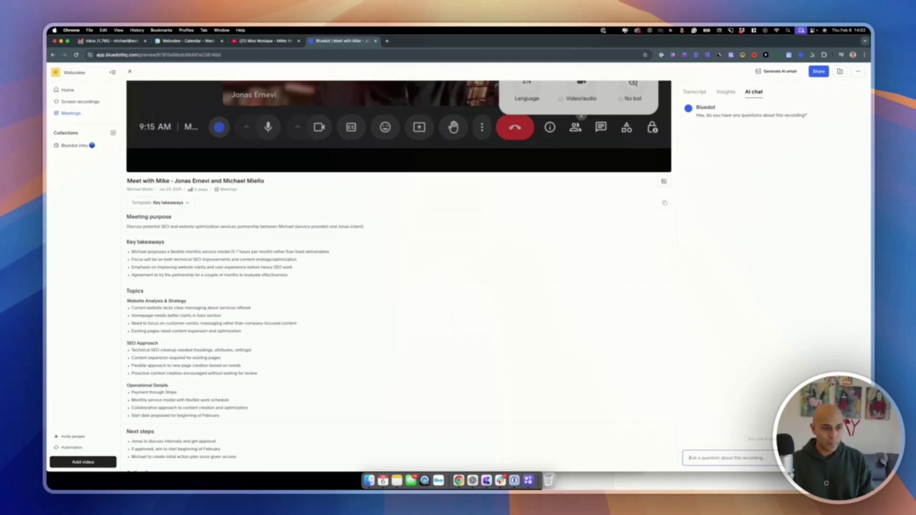
{"action": "type", "text": "based on the conversa"}
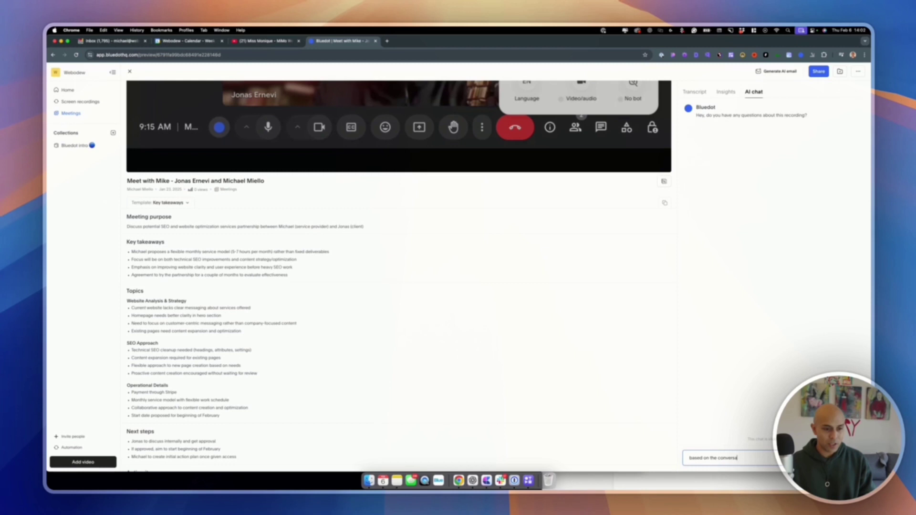
{"action": "type", "text": "tion, s"}
{"action": "type", "text": "reate a quic"}
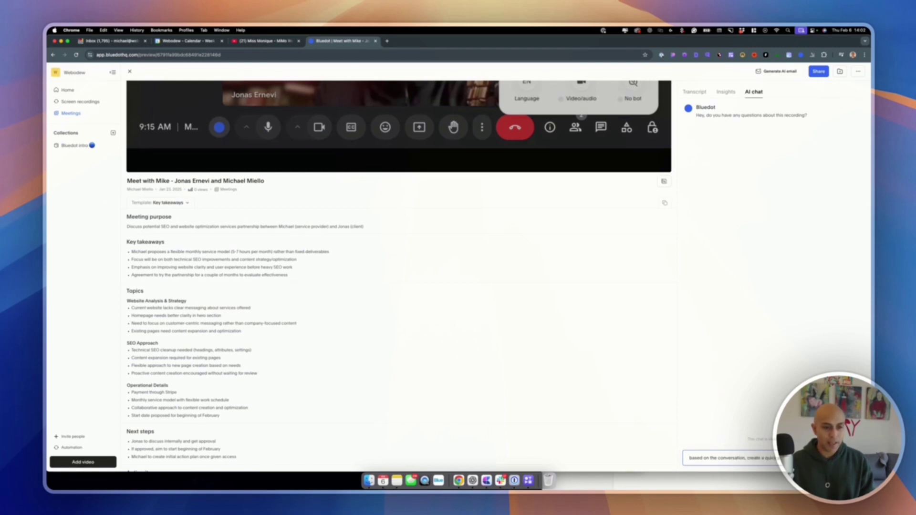
{"action": "type", "text": "k proposal that I can send prospect via email"}
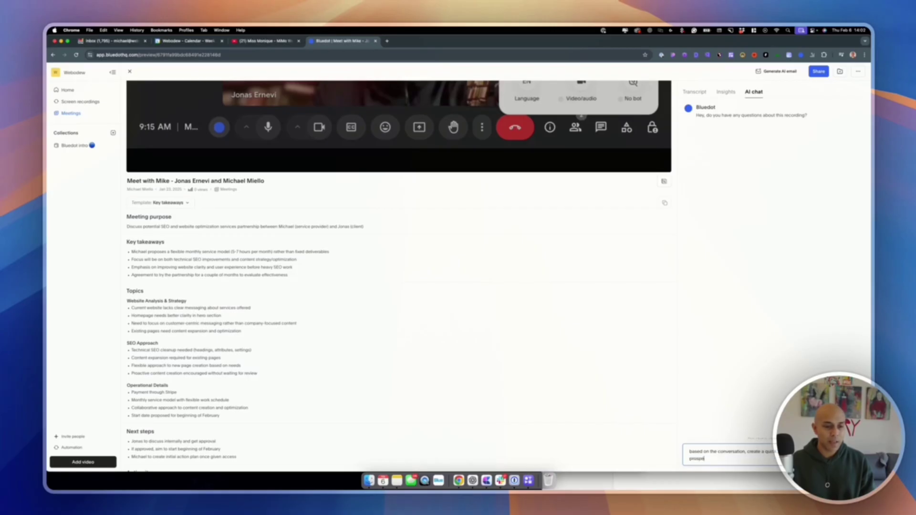
{"action": "key", "text": "Return"}
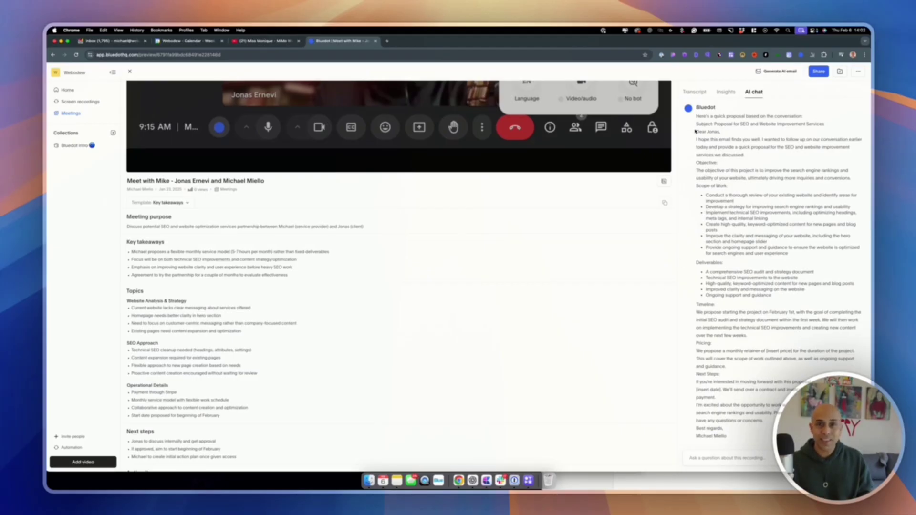
{"action": "left_click_drag", "start_coordinate": [696, 133], "coordinate": [721, 133]}
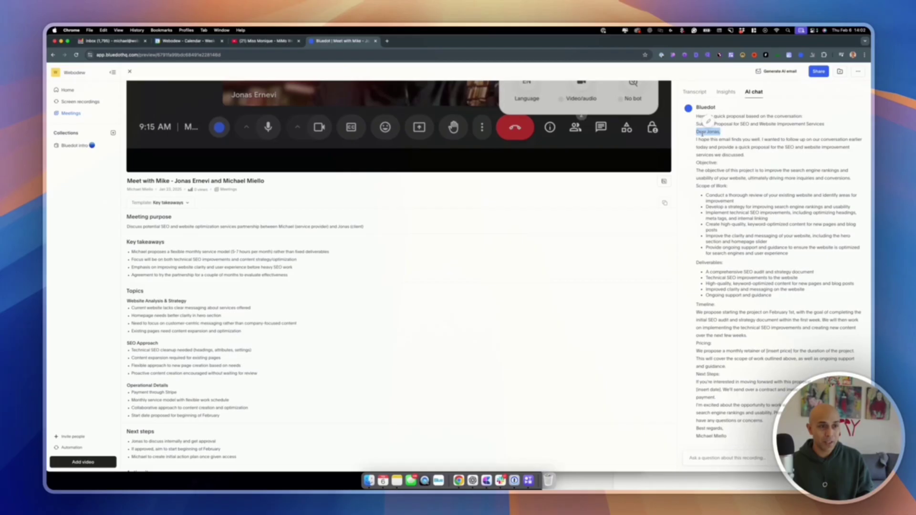
{"action": "left_click_drag", "start_coordinate": [717, 170], "coordinate": [722, 186]}
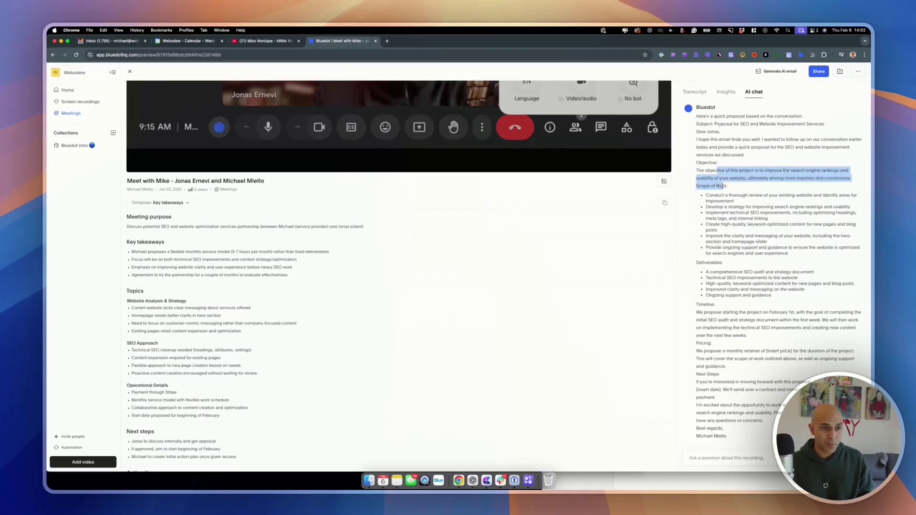
{"action": "scroll", "coordinate": [721, 355], "scroll_direction": "down", "scroll_amount": 2}
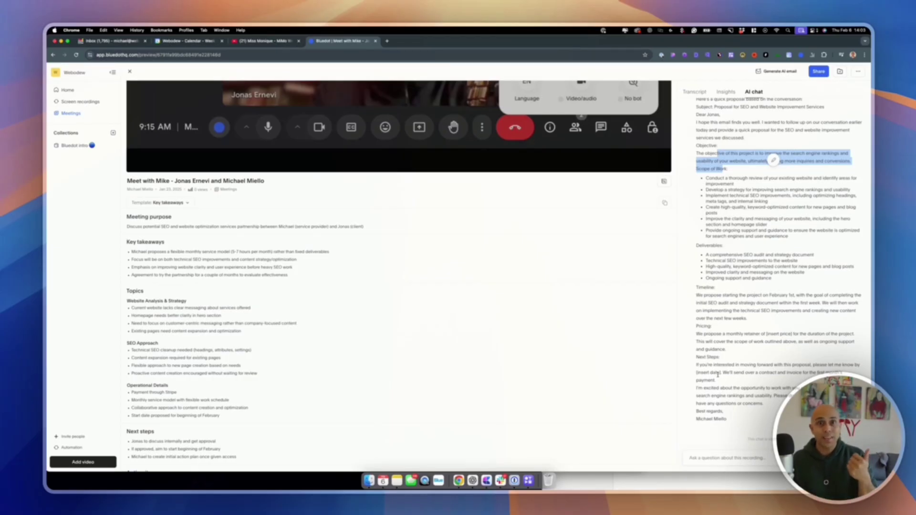
Ask the AI chat about the prospect's target audience and highlight points in its answer
{"action": "left_click", "coordinate": [711, 468]}
{"action": "type", "text": "based on o"}
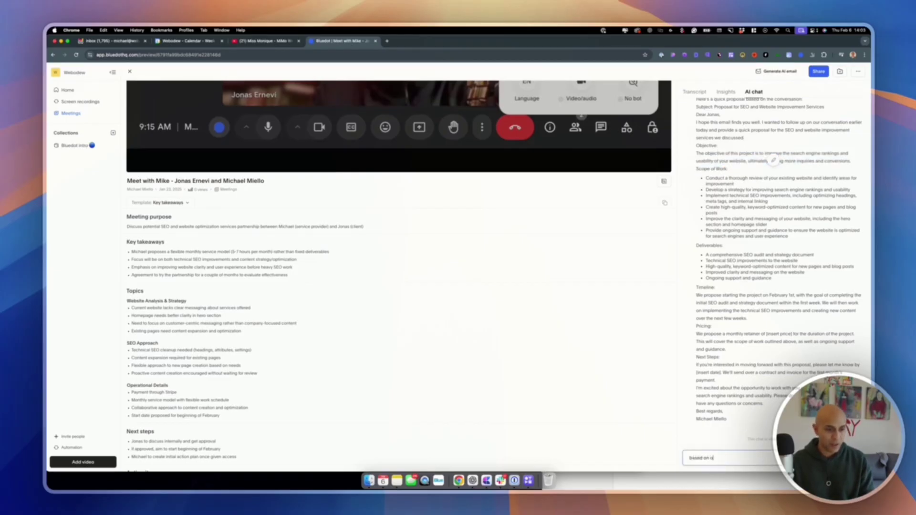
{"action": "type", "text": "ur conversation, can "}
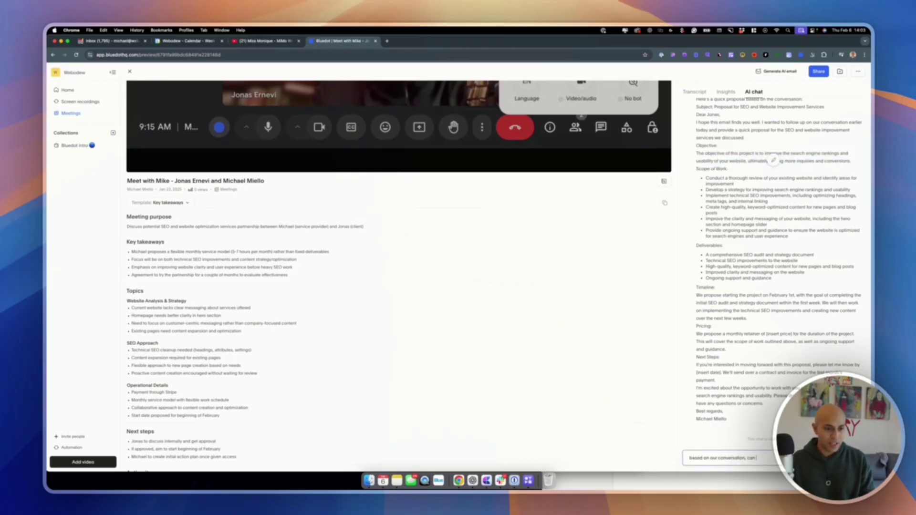
{"action": "type", "text": "you get a"}
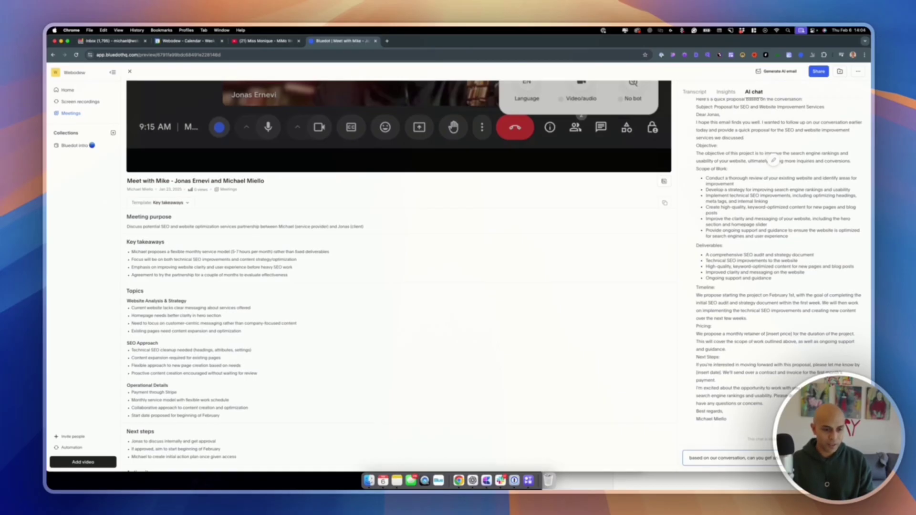
{"action": "key", "text": "Return"}
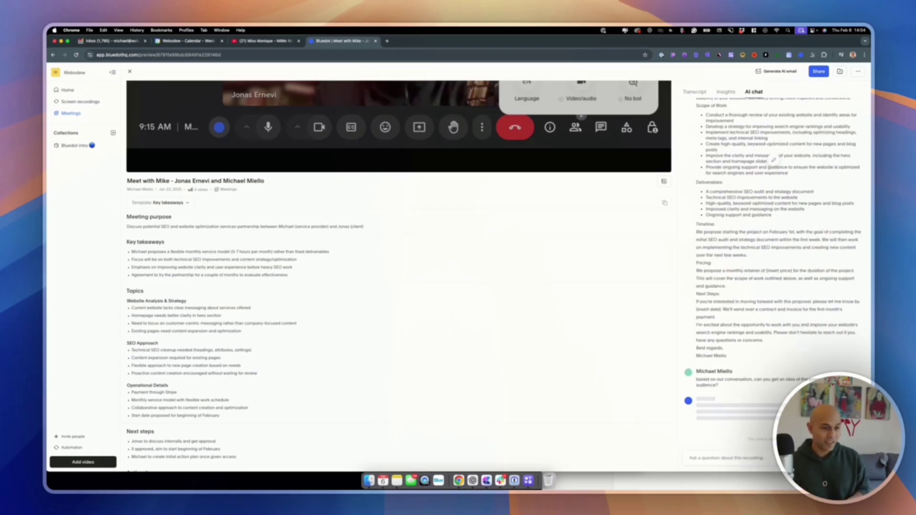
{"action": "left_click_drag", "start_coordinate": [769, 295], "coordinate": [829, 307]}
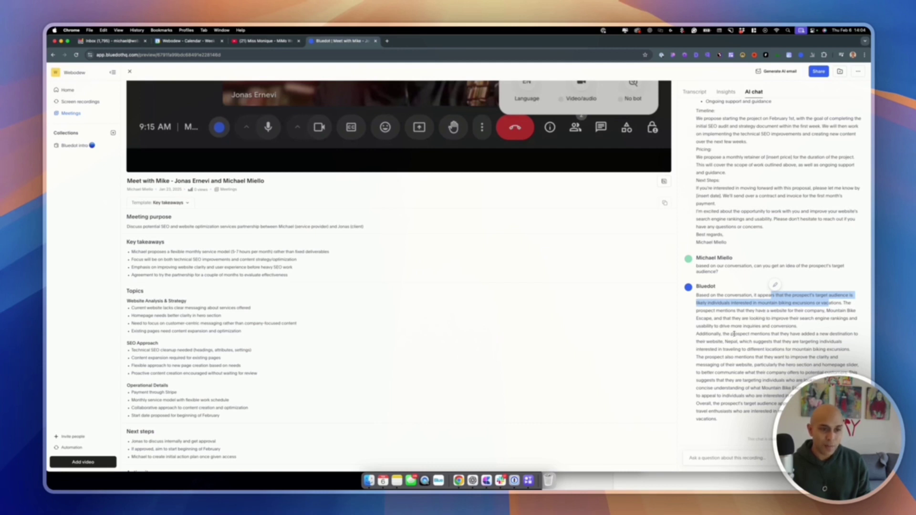
{"action": "left_click_drag", "start_coordinate": [733, 334], "coordinate": [802, 341]}
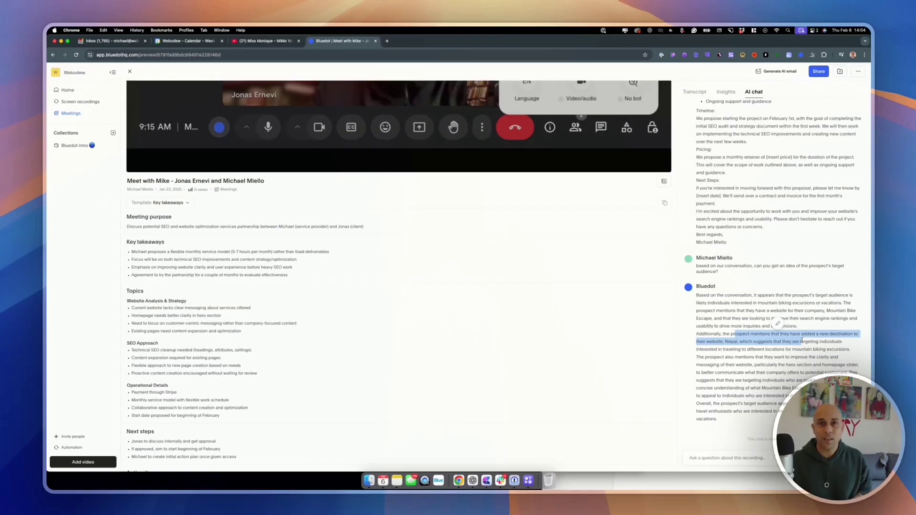
{"action": "left_click", "coordinate": [535, 275]}
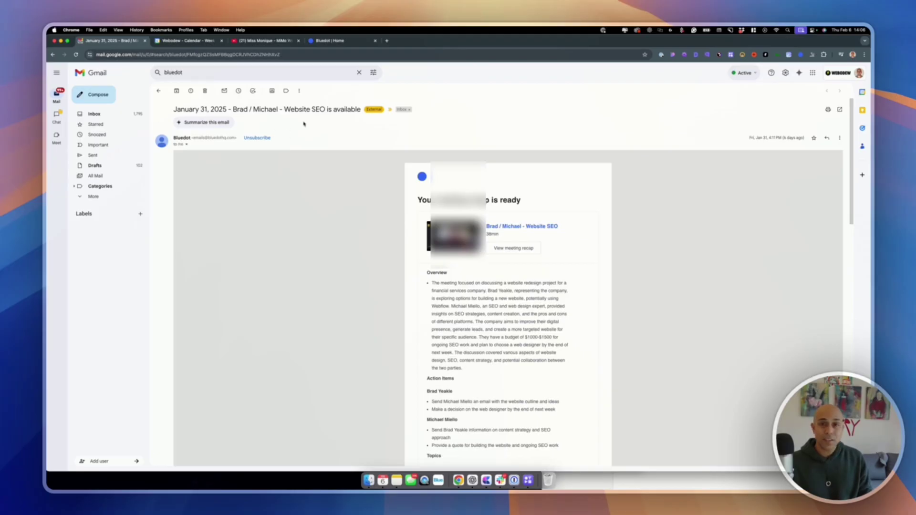
Scroll through the Website SEO recap email's overview and action items
{"action": "scroll", "coordinate": [410, 149], "scroll_direction": "down", "scroll_amount": 1}
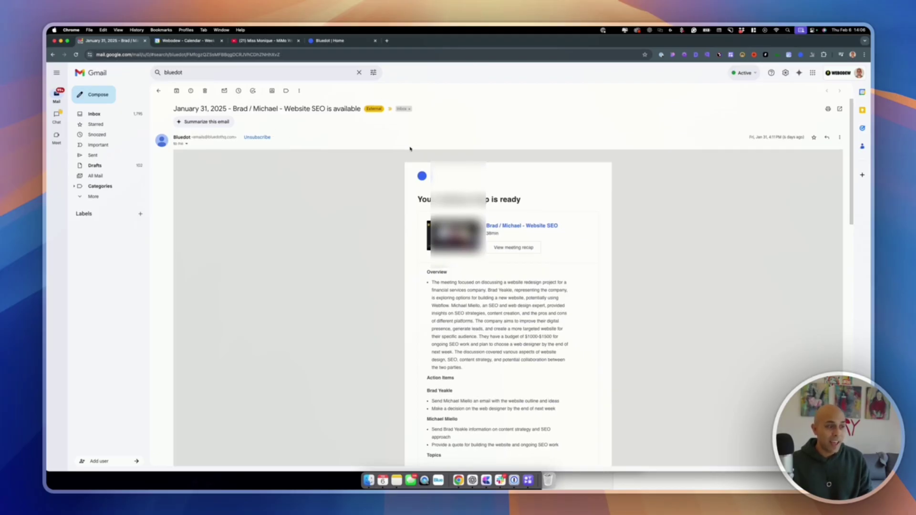
{"action": "scroll", "coordinate": [410, 149], "scroll_direction": "down", "scroll_amount": 1}
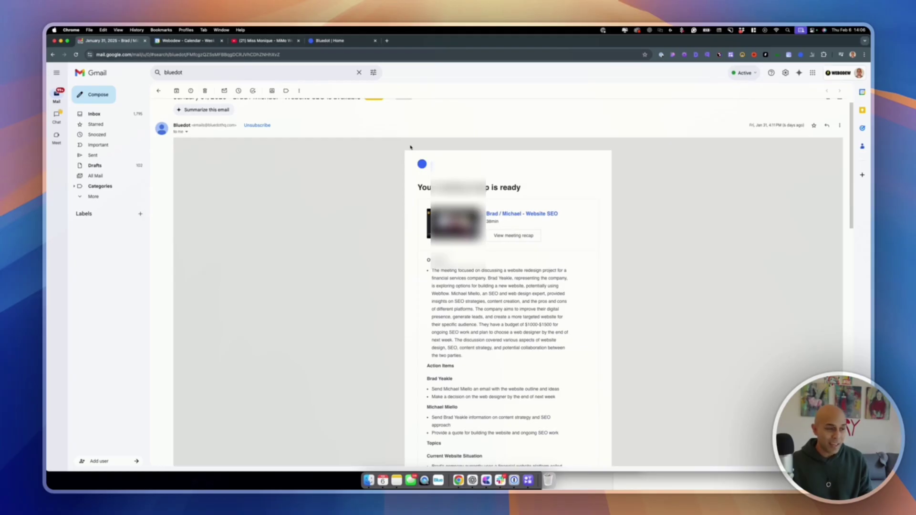
{"action": "scroll", "coordinate": [467, 347], "scroll_direction": "down", "scroll_amount": 2}
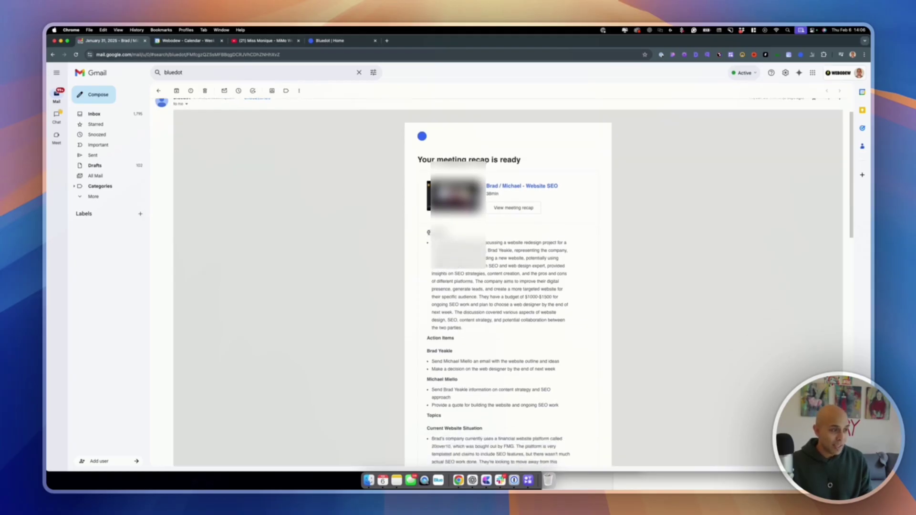
{"action": "scroll", "coordinate": [436, 348], "scroll_direction": "down", "scroll_amount": 2}
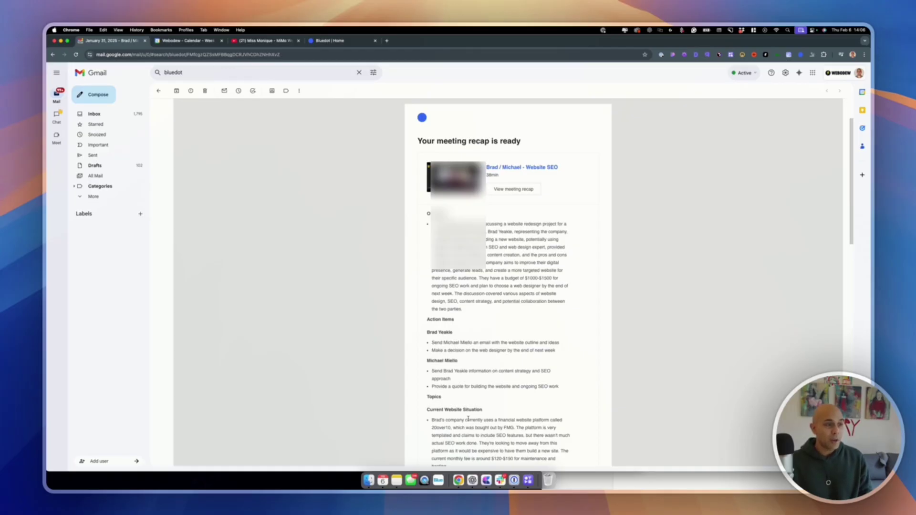
Open the meeting recap from the email and turn on Share via link
{"action": "left_click", "coordinate": [519, 194]}
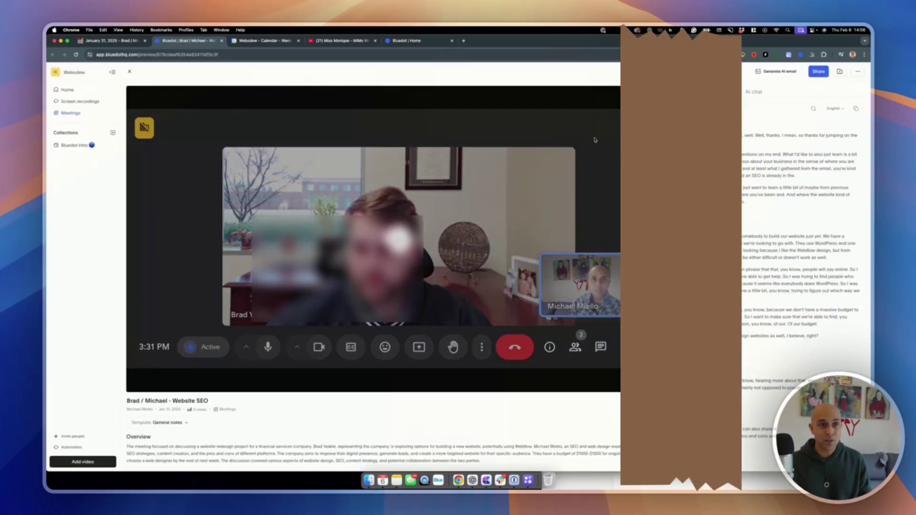
{"action": "left_click", "coordinate": [818, 73]}
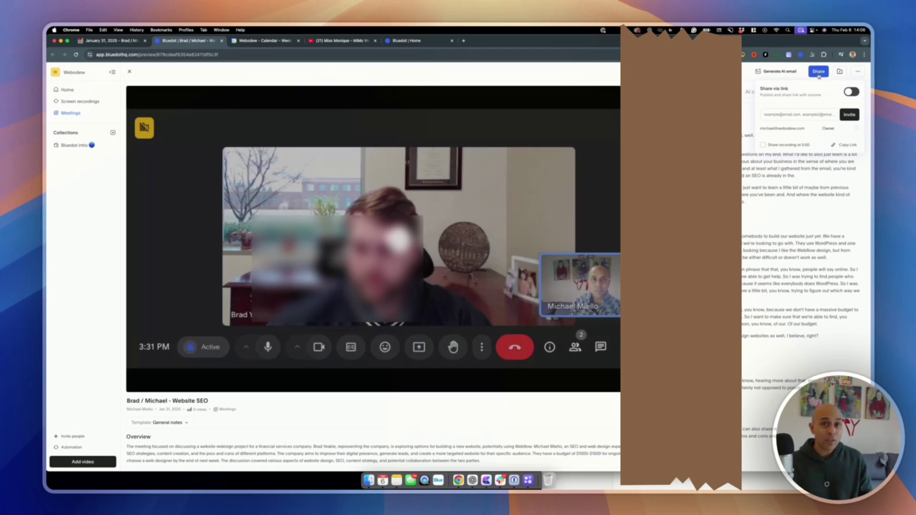
{"action": "left_click", "coordinate": [851, 93]}
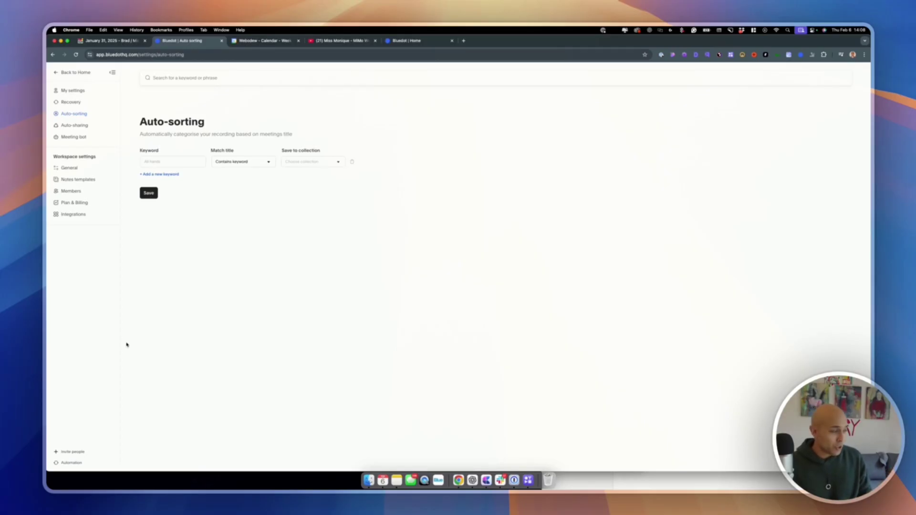
Open the Automation section and view the Auto-sorting rule matching meeting-title keywords to a collection
{"action": "left_click", "coordinate": [71, 463]}
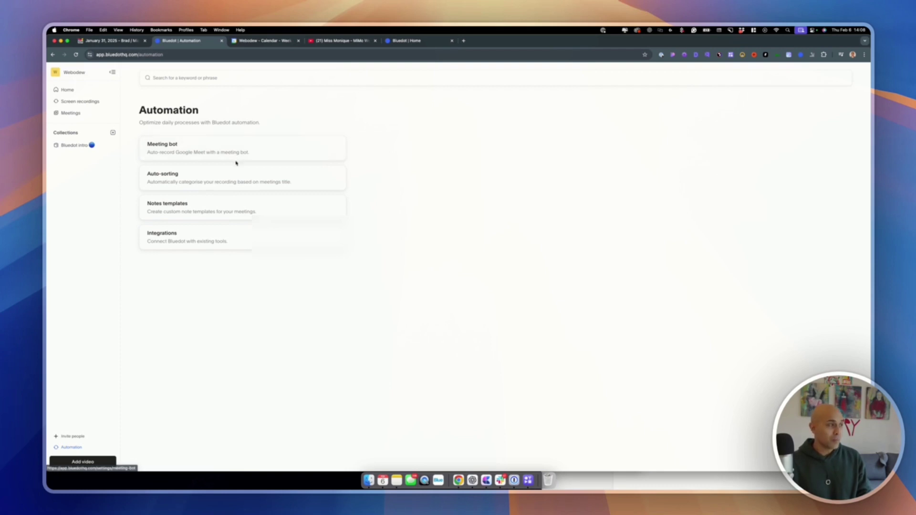
{"action": "left_click", "coordinate": [238, 181]}
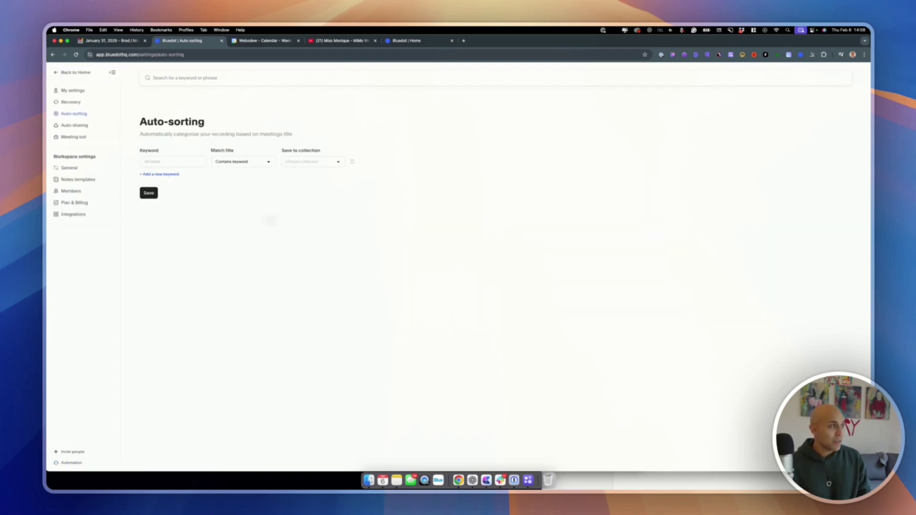